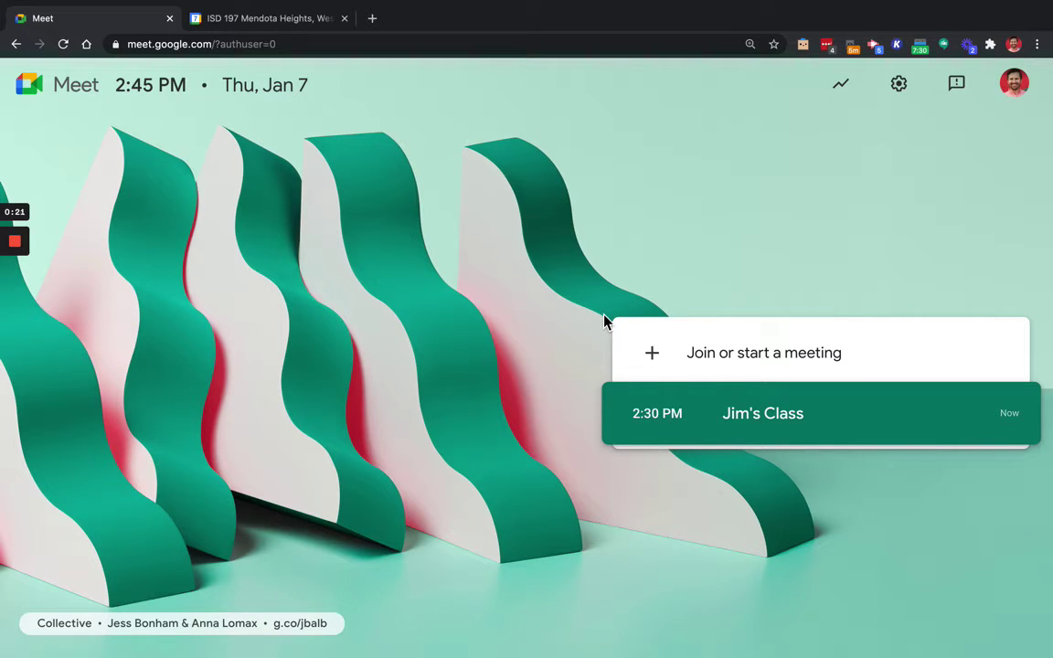
- Start a meeting nicknamed testjim and join it with the microphone and camera turned off
{"action": "left_click", "coordinate": [711, 356]}
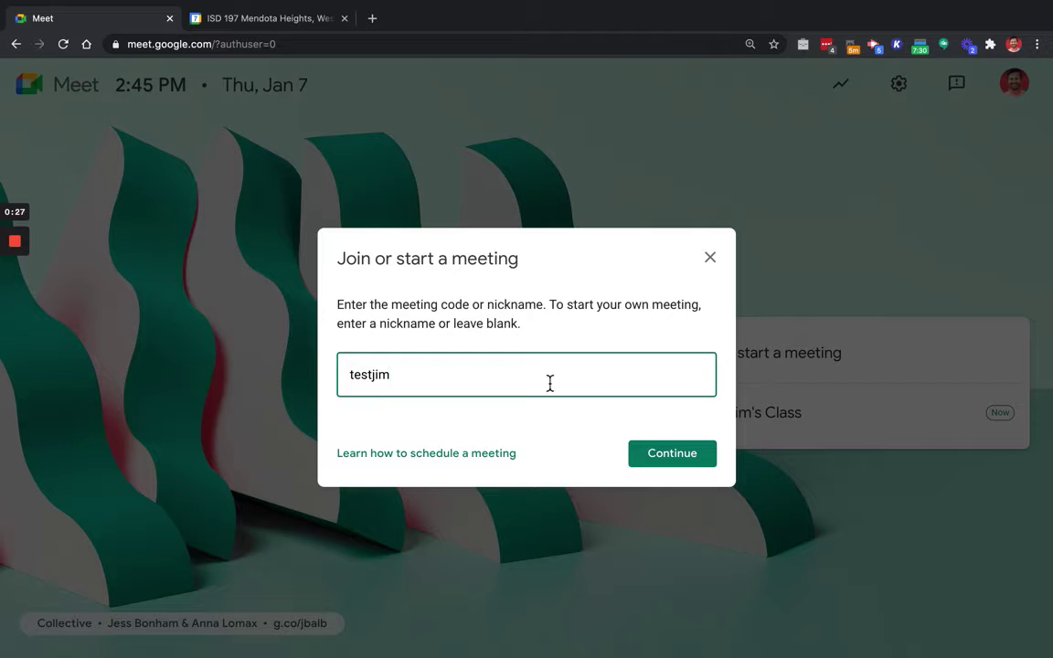
{"action": "left_click", "coordinate": [652, 455]}
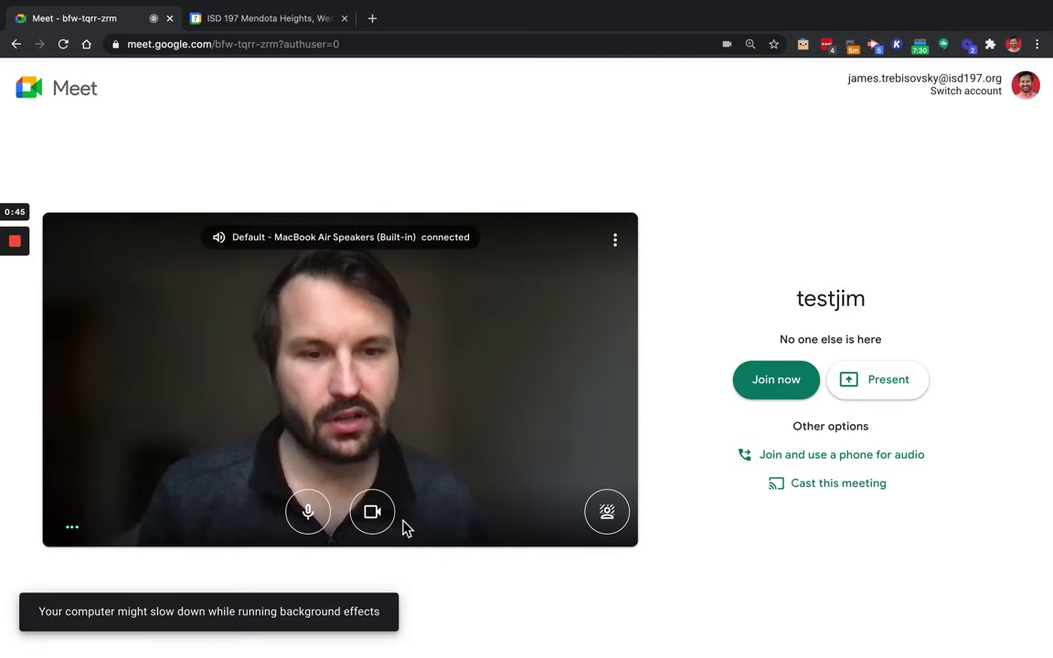
{"action": "left_click", "coordinate": [308, 512]}
{"action": "left_click", "coordinate": [372, 512]}
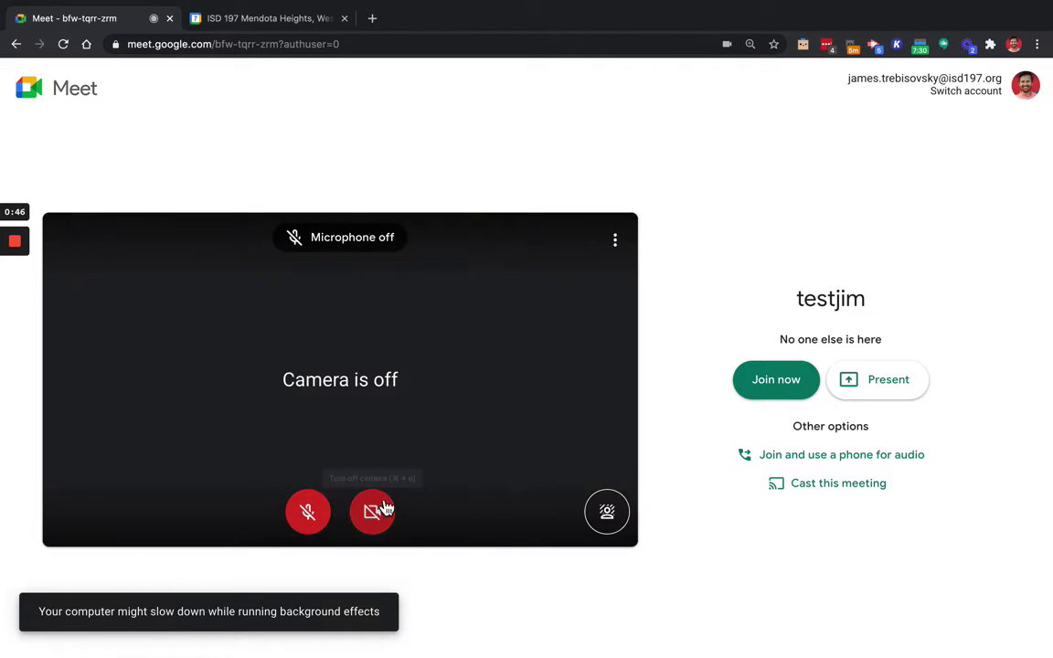
{"action": "left_click", "coordinate": [754, 384]}
- Switch to the mirrored iPad in QuickTime Player and join the testjim meeting from there
{"action": "key", "text": "ctrl+Left"}
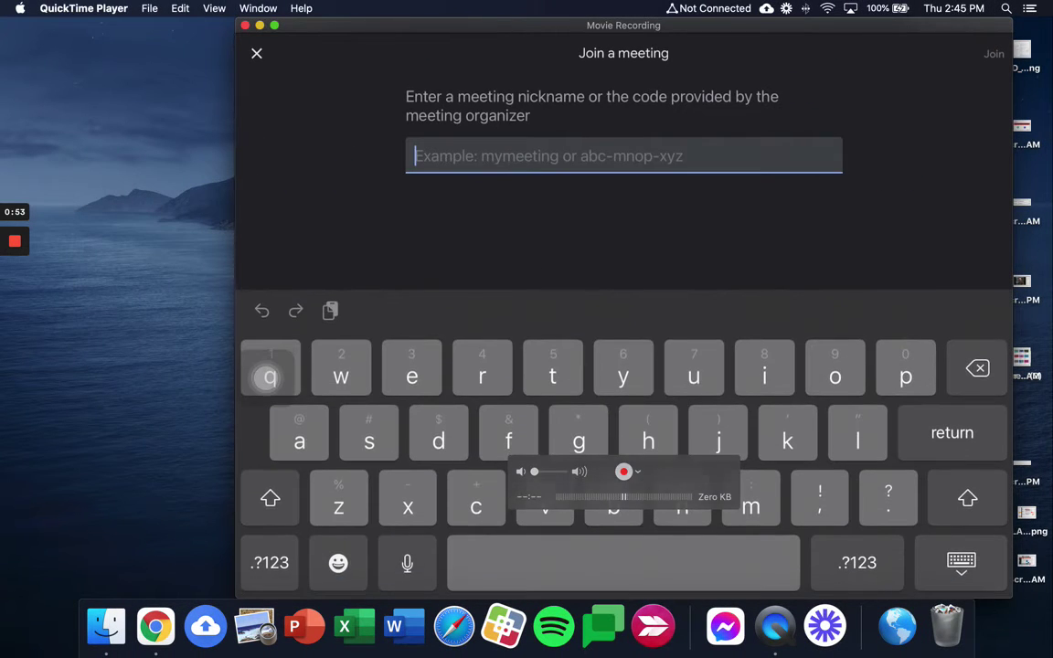
{"action": "type", "text": "testjim"}
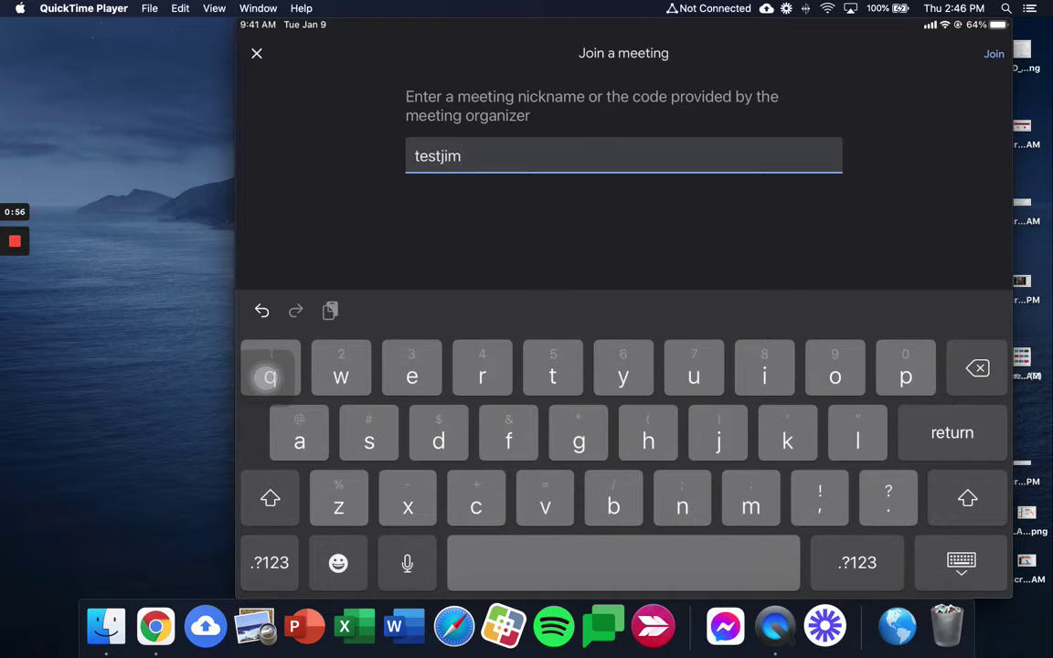
{"action": "key", "text": "Return"}
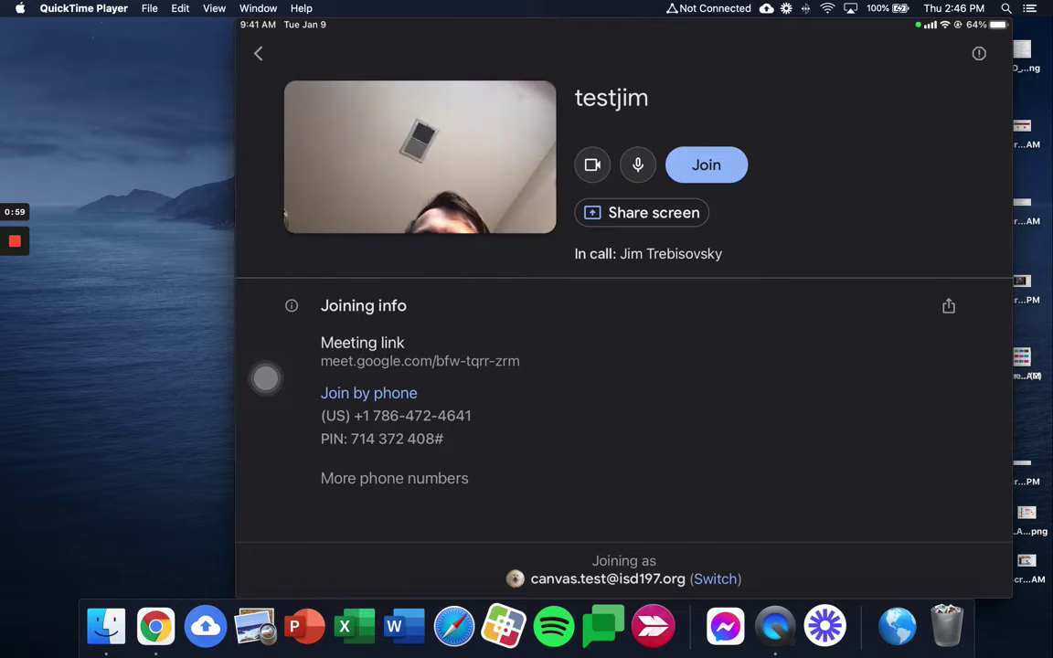
{"action": "left_click", "coordinate": [705, 164]}
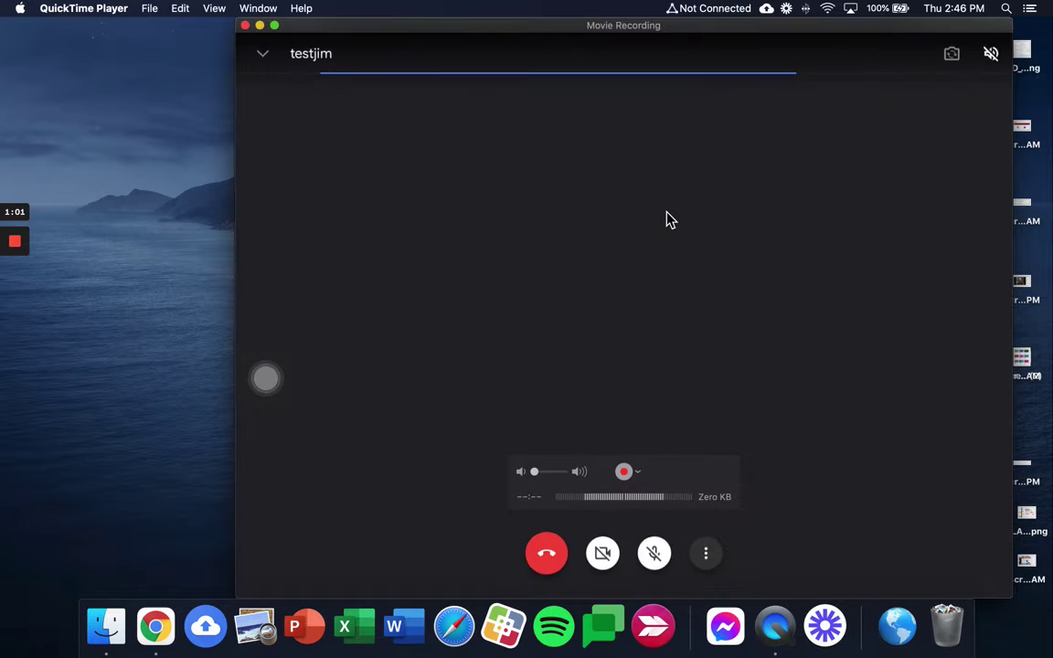
- Return to the host's testjim meeting in Chrome, turn off Quick access in its safety settings, and leave the call
{"action": "key", "text": "ctrl+Right"}
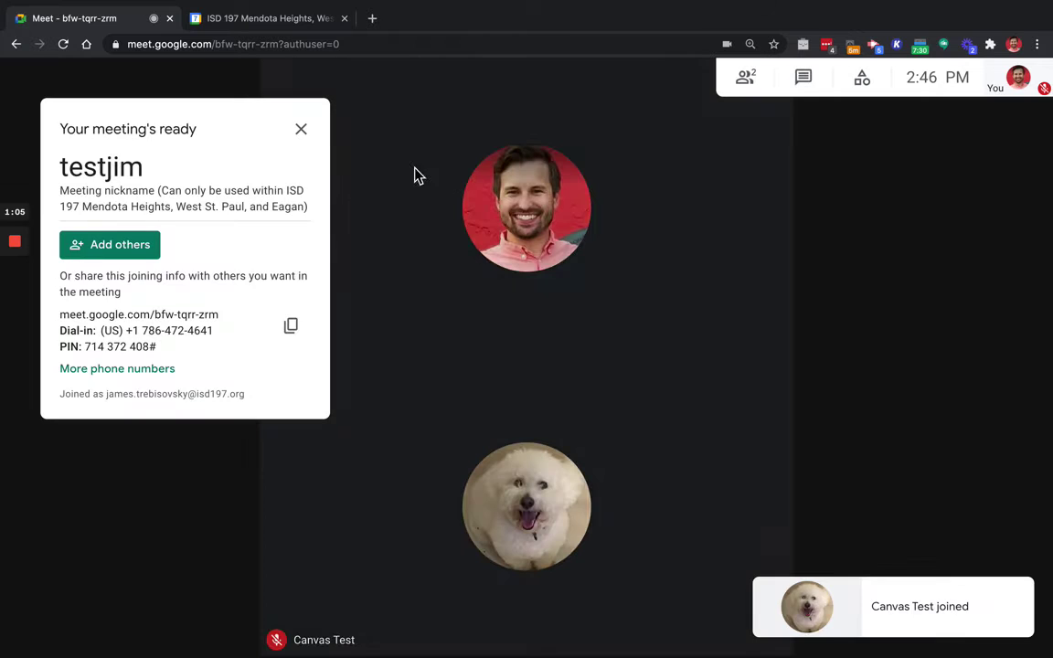
{"action": "left_click", "coordinate": [301, 130]}
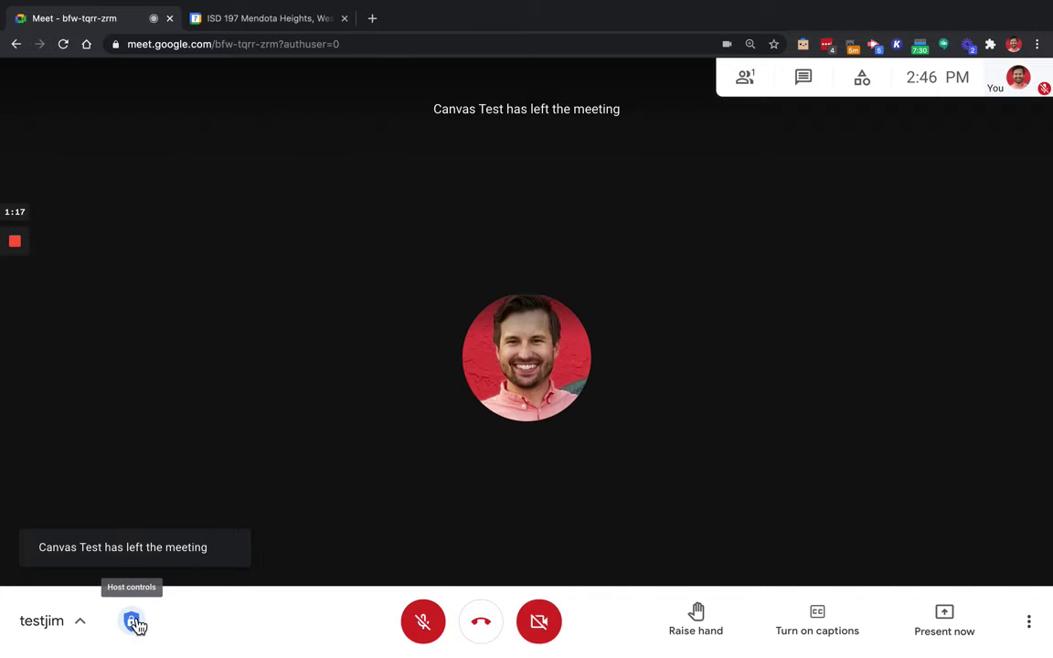
{"action": "left_click", "coordinate": [134, 627]}
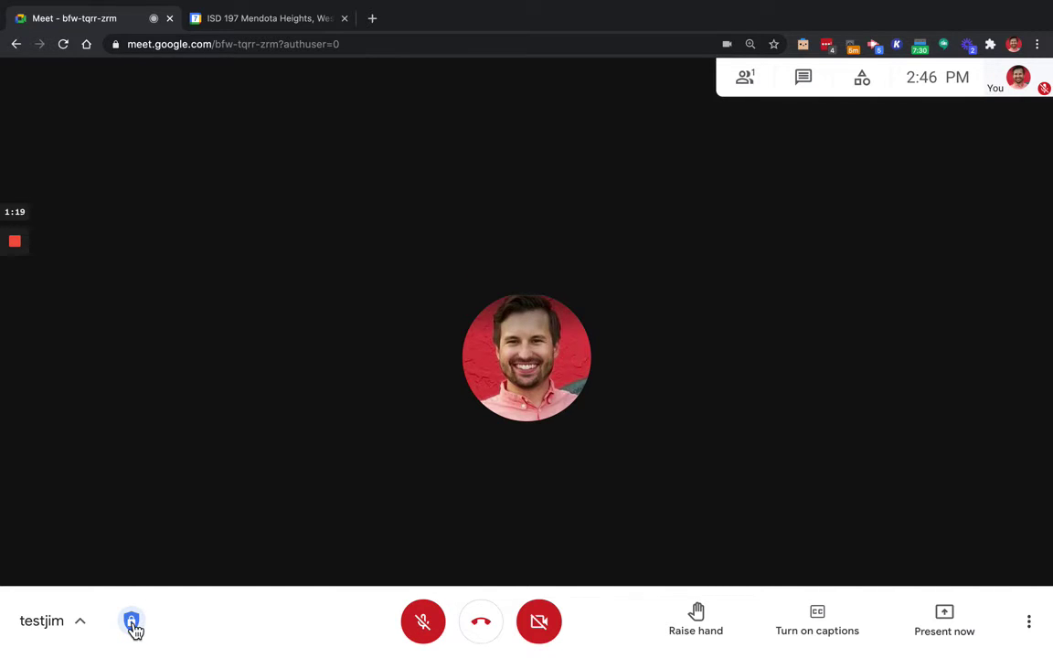
{"action": "left_click", "coordinate": [134, 628]}
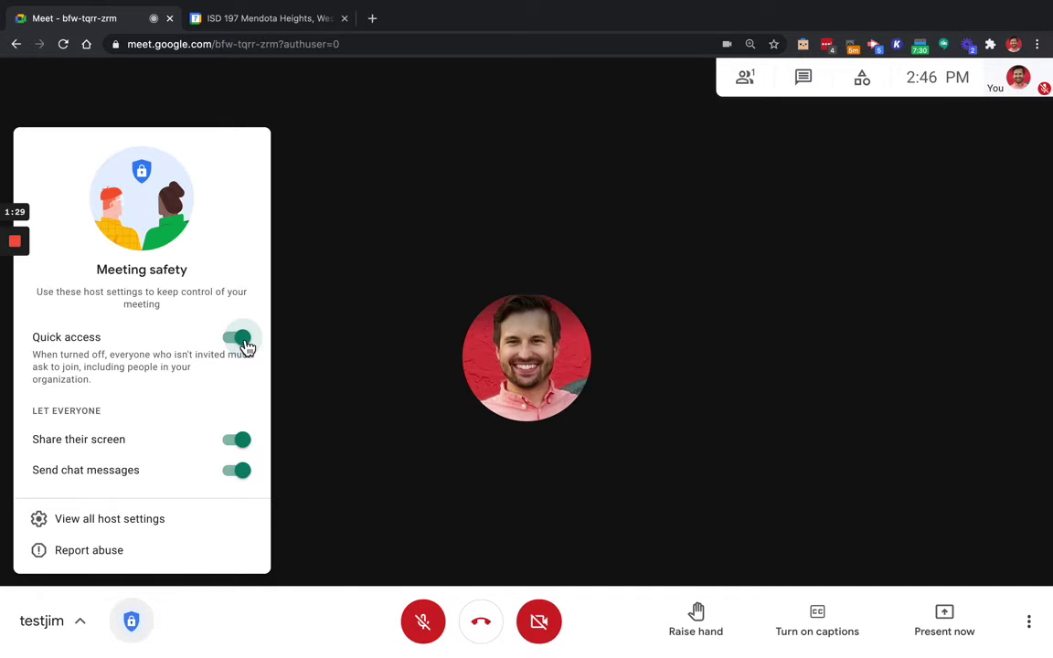
{"action": "left_click", "coordinate": [243, 341]}
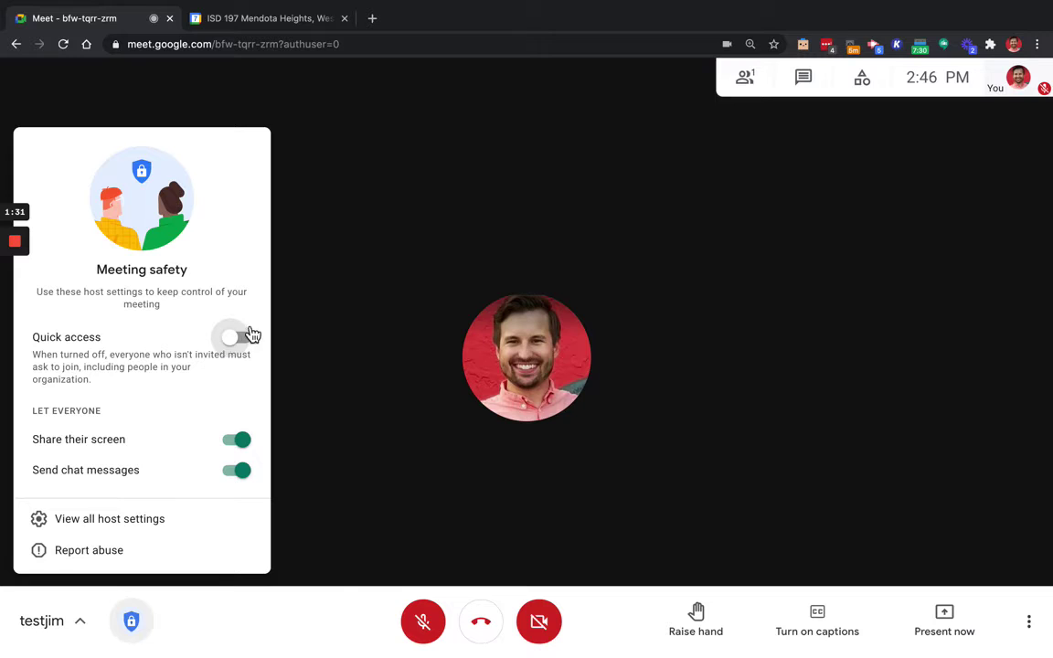
{"action": "left_click", "coordinate": [338, 317]}
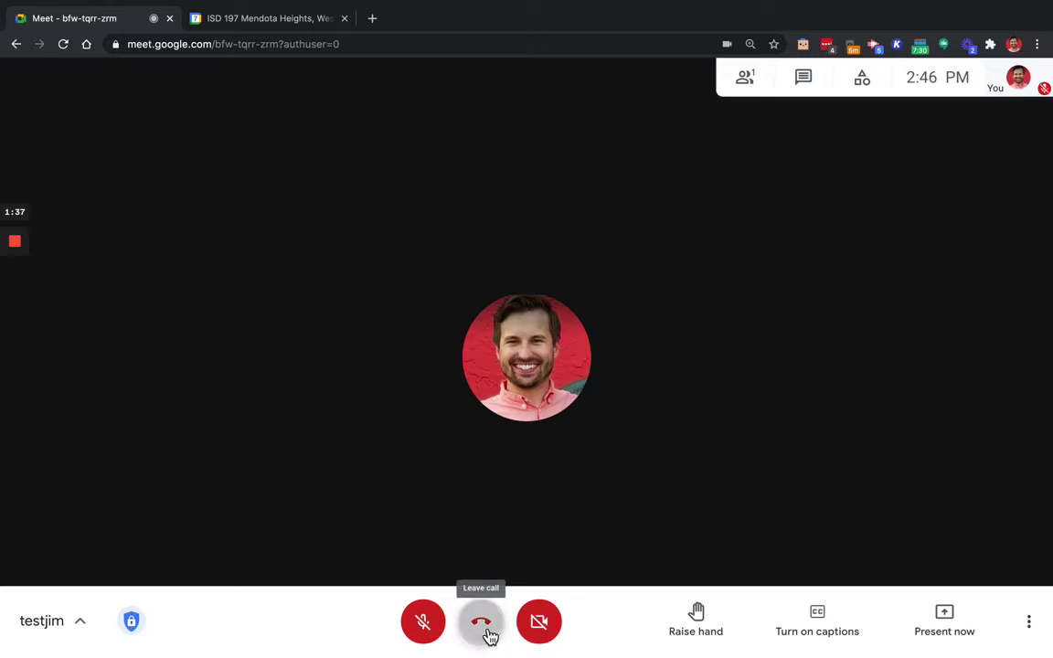
{"action": "left_click", "coordinate": [490, 636]}
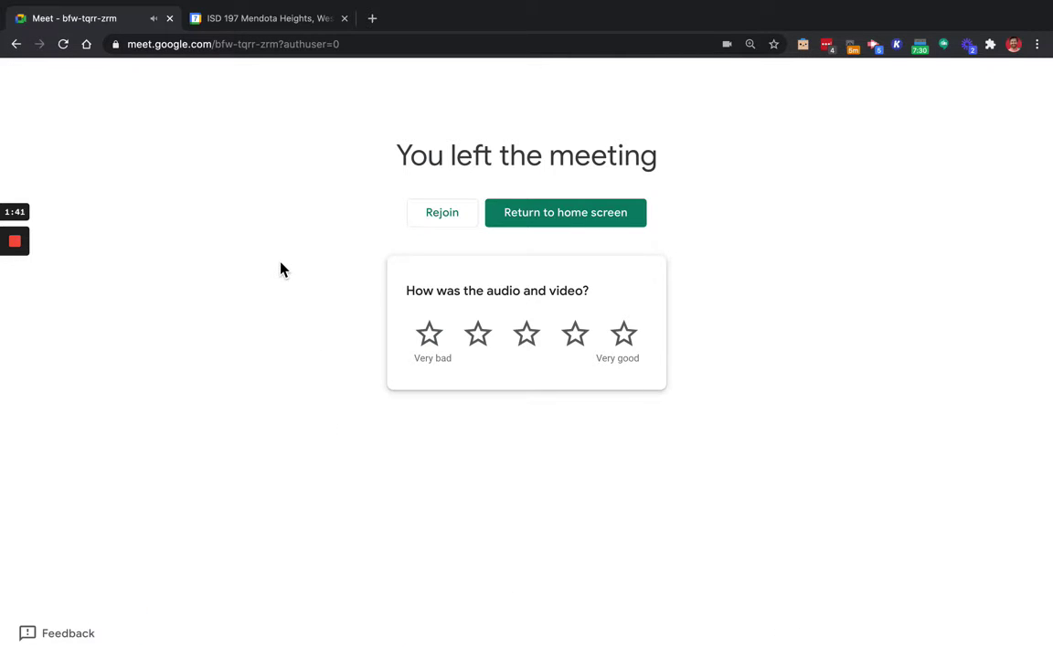
- Switch to the mirrored iPad in QuickTime Player and ask to join testjim again with camera and microphone off
{"action": "key", "text": "ctrl+Left"}
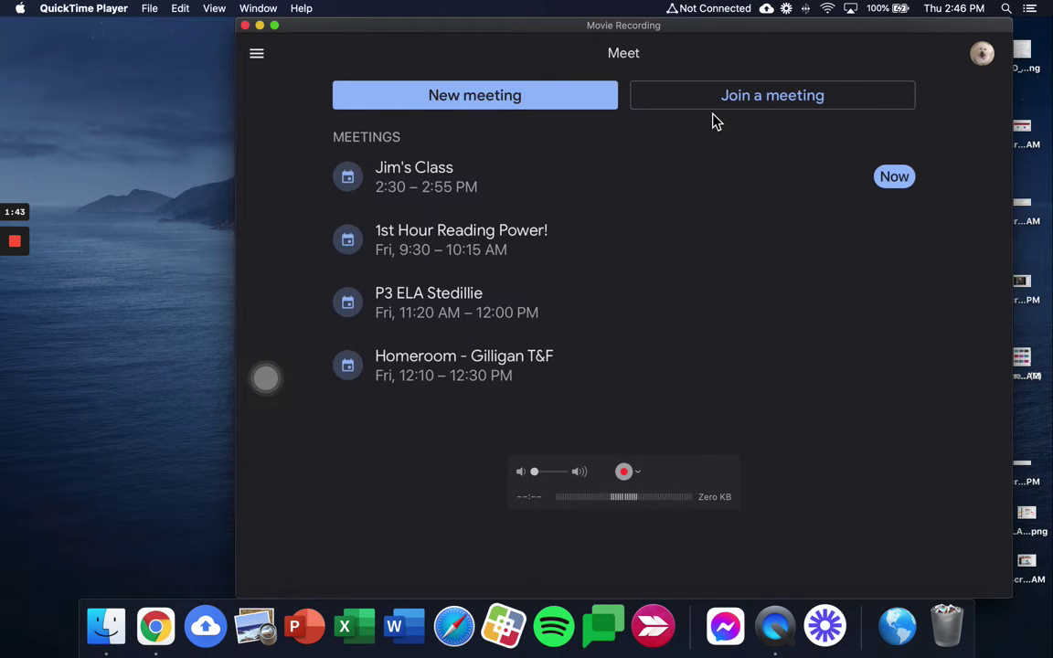
{"action": "left_click", "coordinate": [714, 113]}
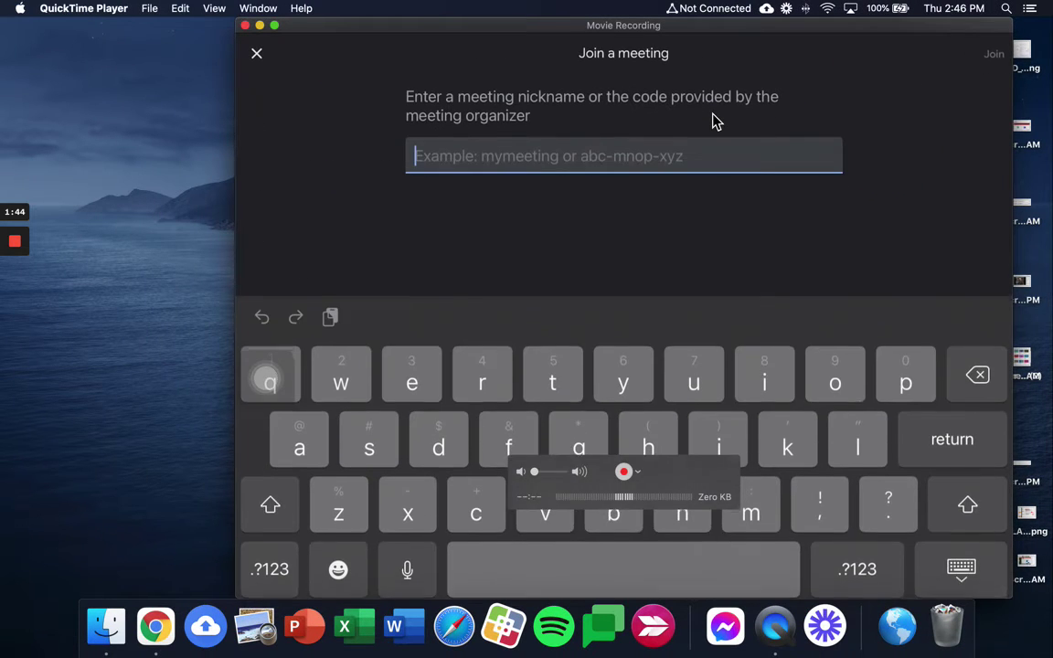
{"action": "type", "text": "testjim"}
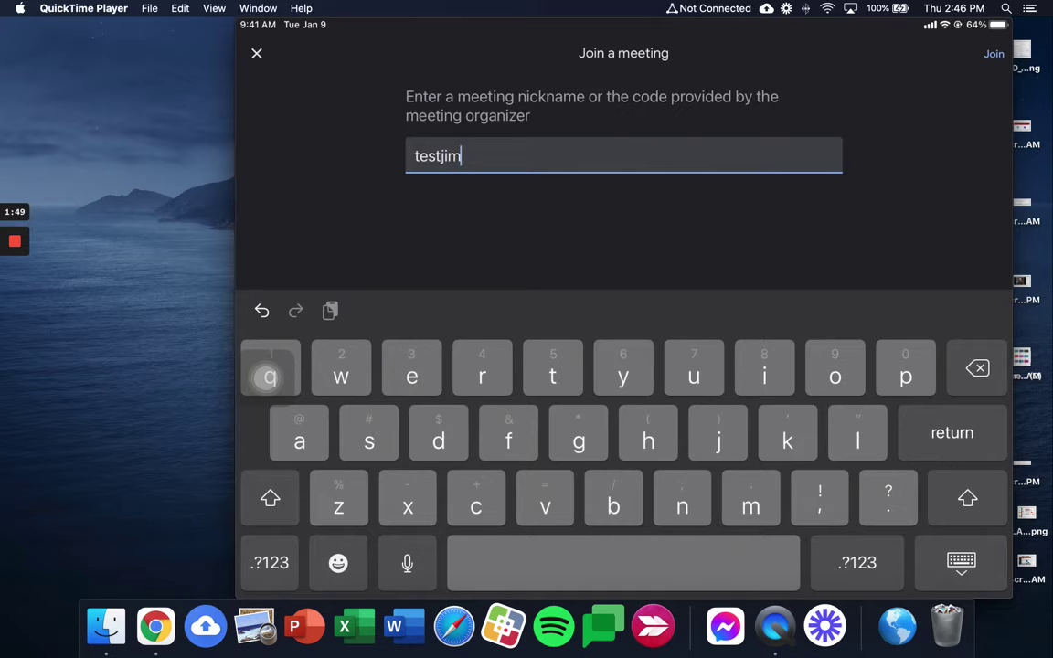
{"action": "key", "text": "Return"}
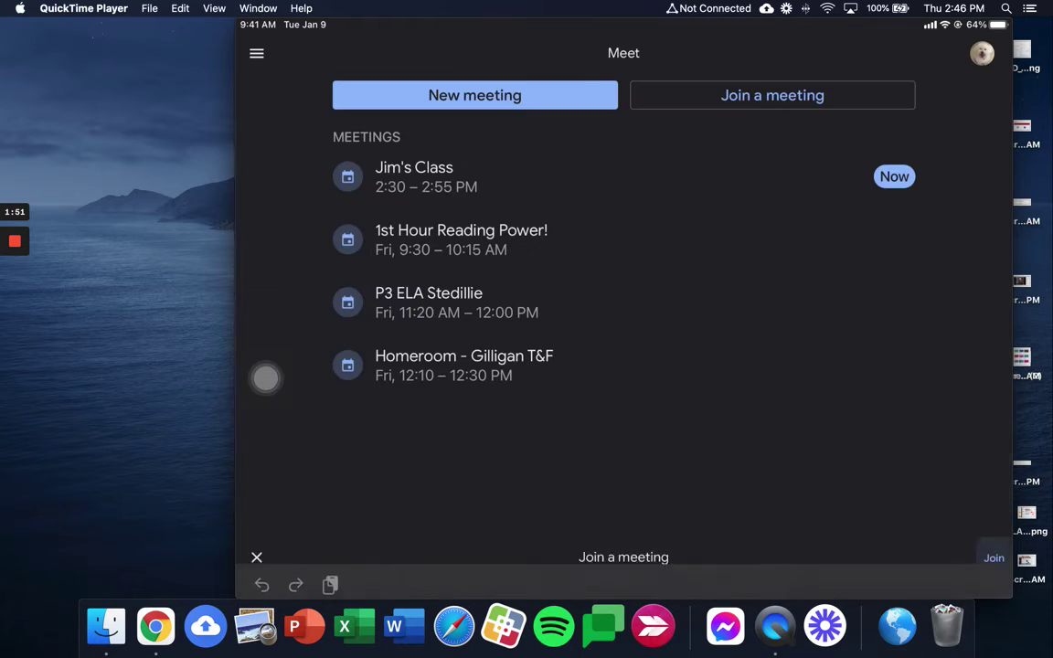
{"action": "key", "text": "super+e"}
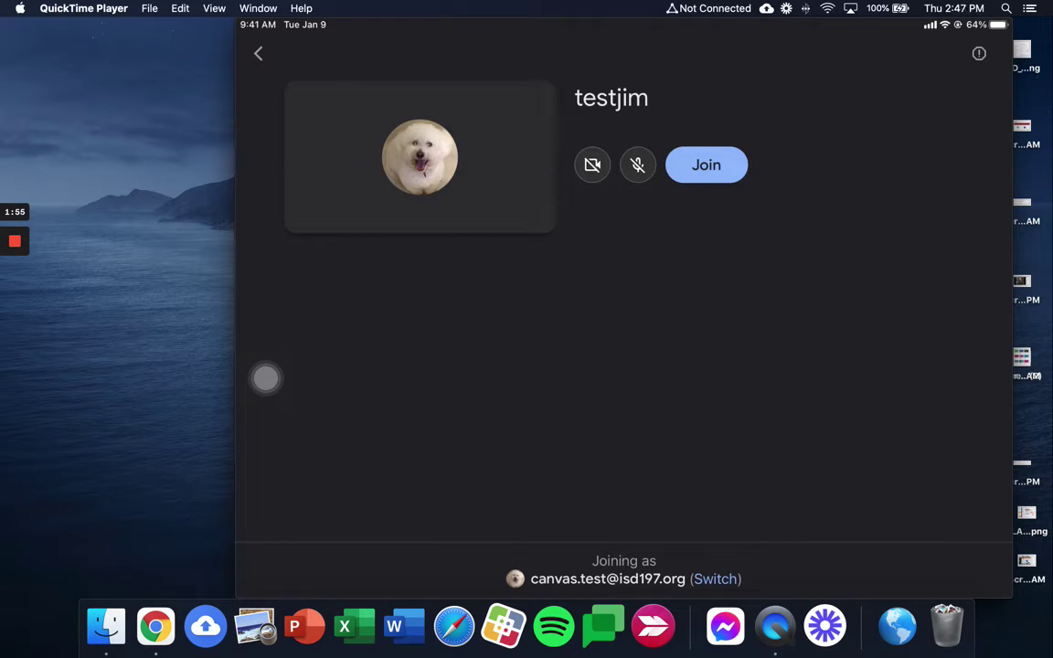
{"action": "key", "text": "Return"}
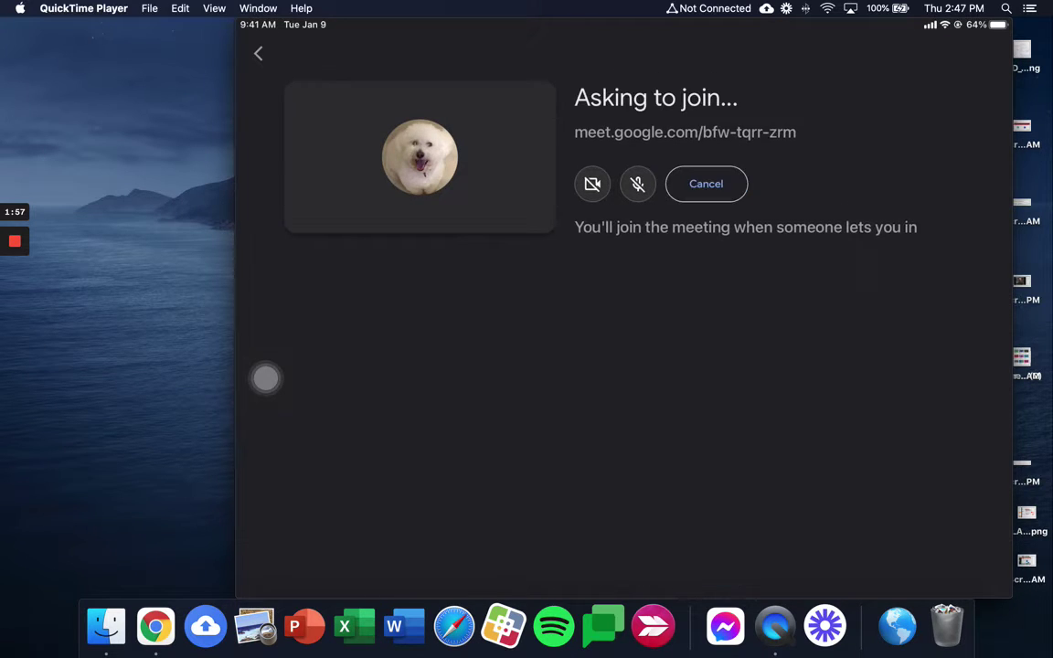
- Switch to Google Calendar in Chrome and view the details and guest list of the 2:30 PM class event
{"action": "mouse_move", "coordinate": [703, 85]}
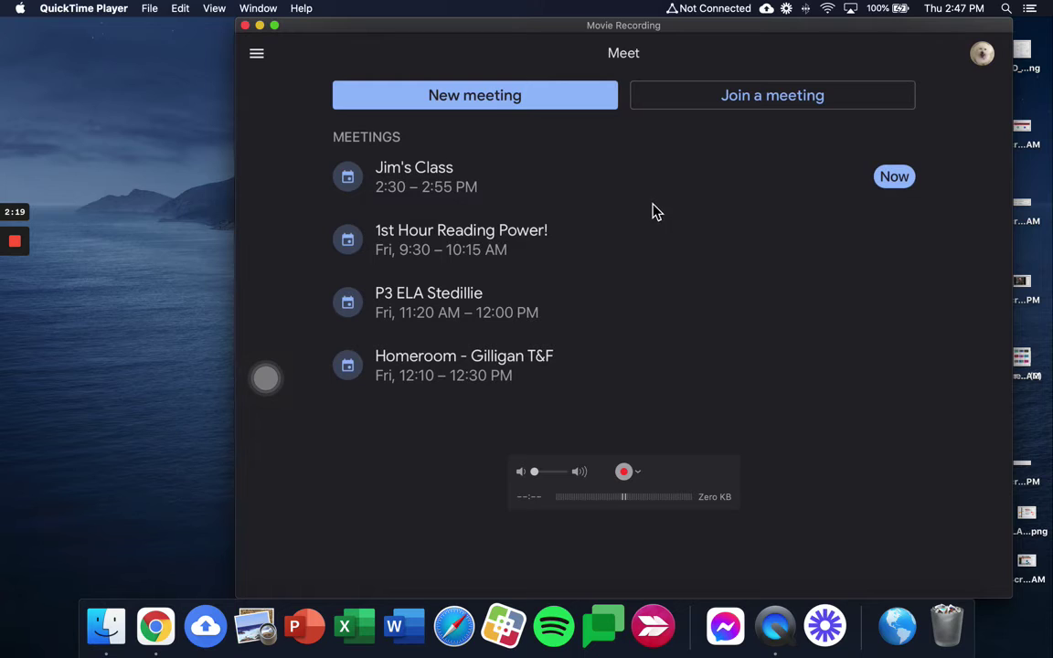
{"action": "key", "text": "ctrl+Right"}
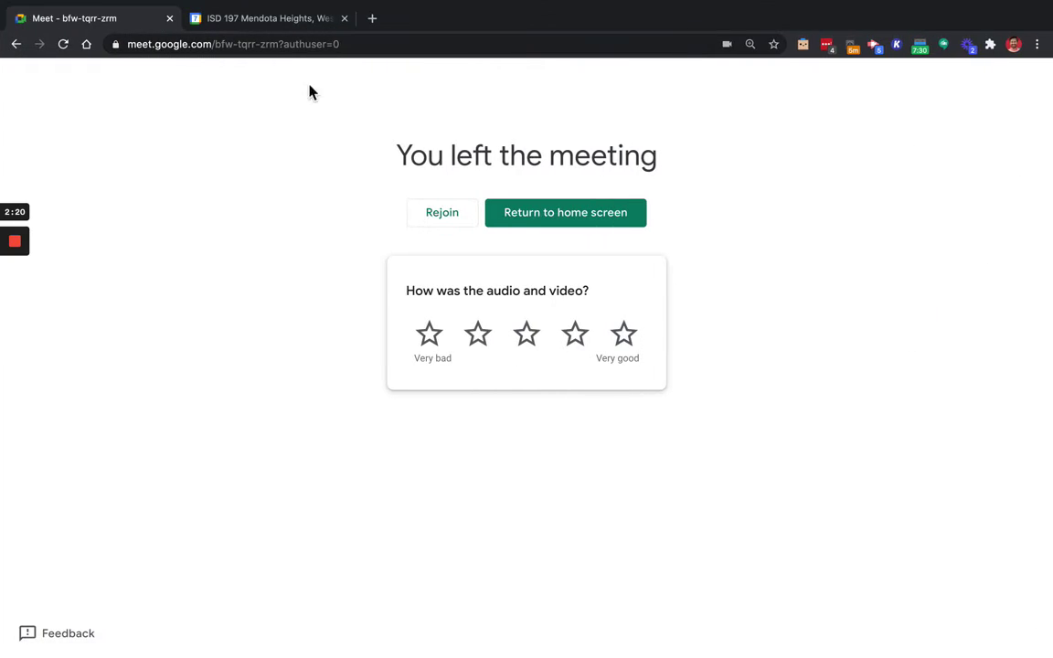
{"action": "left_click", "coordinate": [251, 20]}
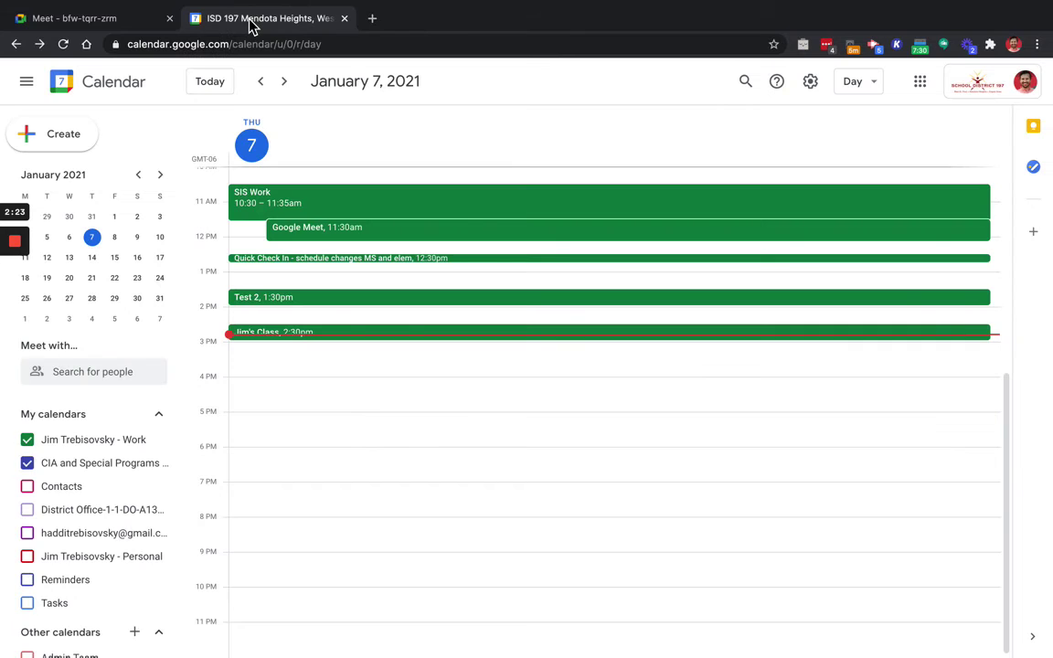
{"action": "left_click", "coordinate": [377, 329]}
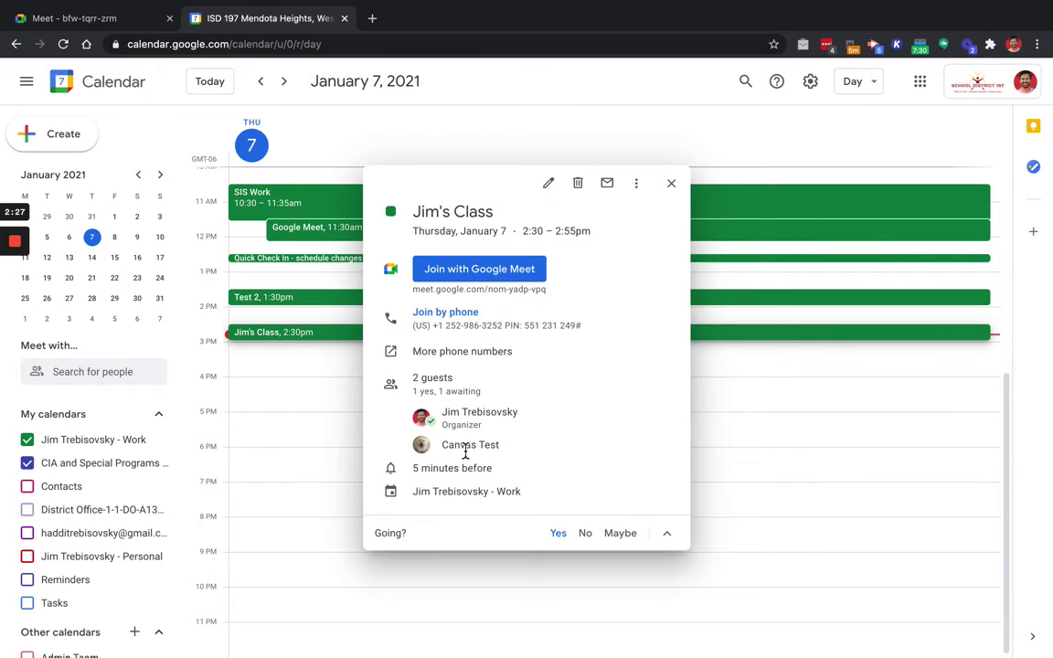
{"action": "left_click", "coordinate": [752, 383]}
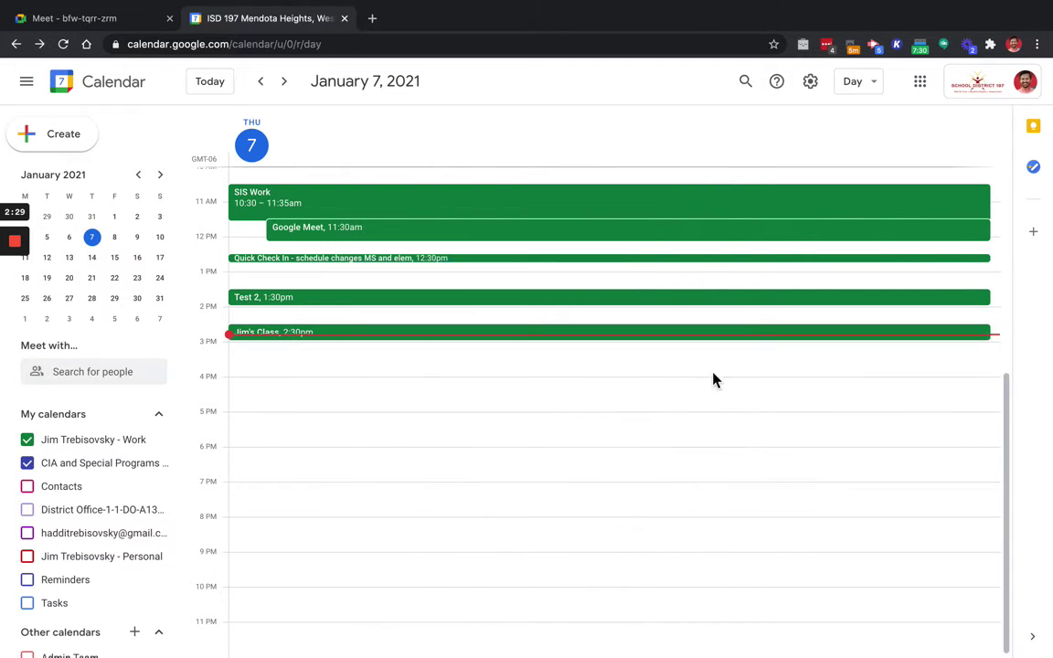
- Check the class meeting on the mirrored iPad, and join it as host from the 2:30 PM calendar event with microphone and camera off
{"action": "key", "text": "super+Tab"}
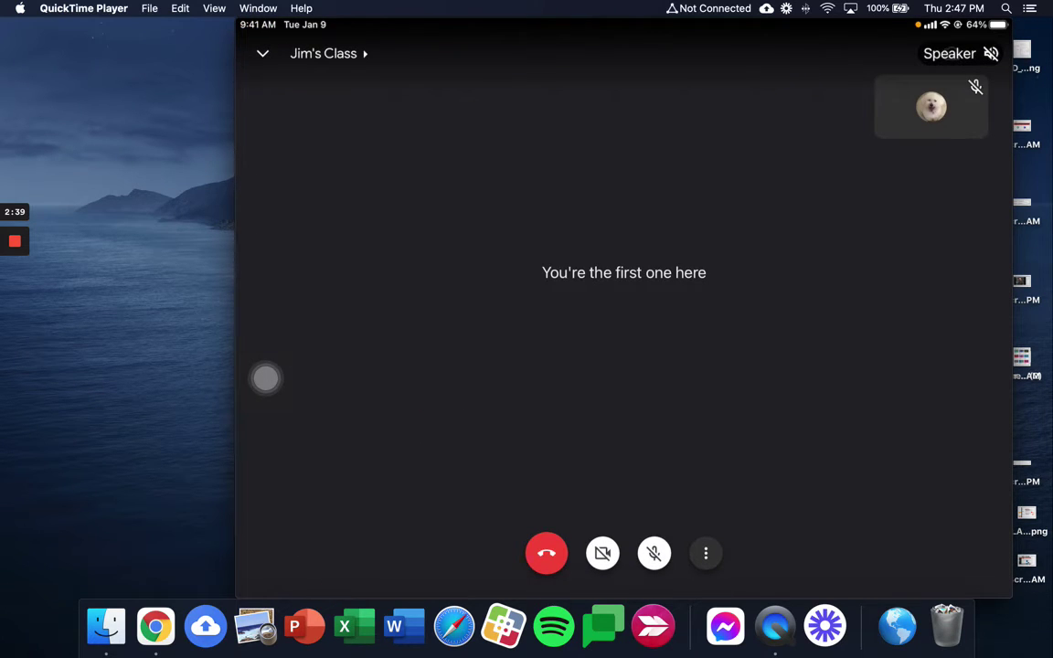
{"action": "key", "text": "ctrl+Right"}
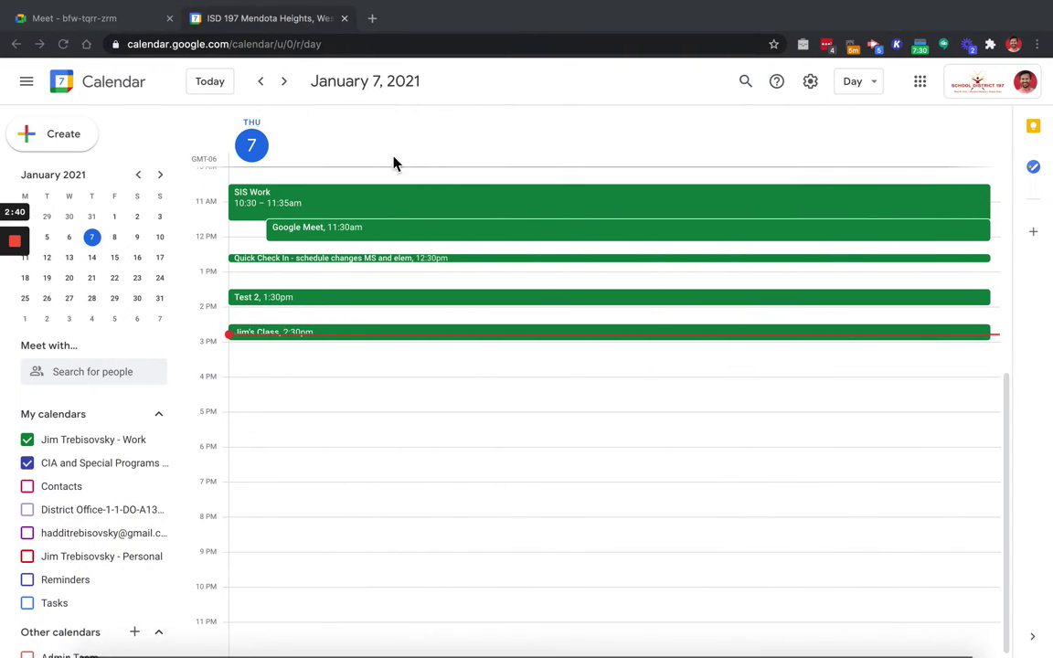
{"action": "left_click", "coordinate": [316, 333]}
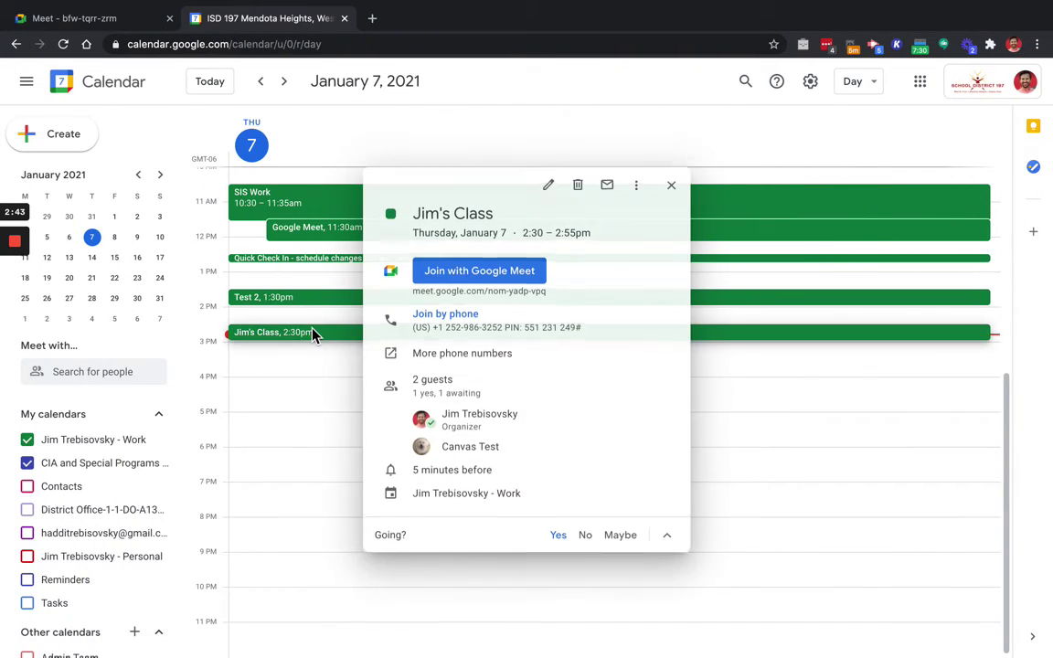
{"action": "left_click", "coordinate": [448, 271]}
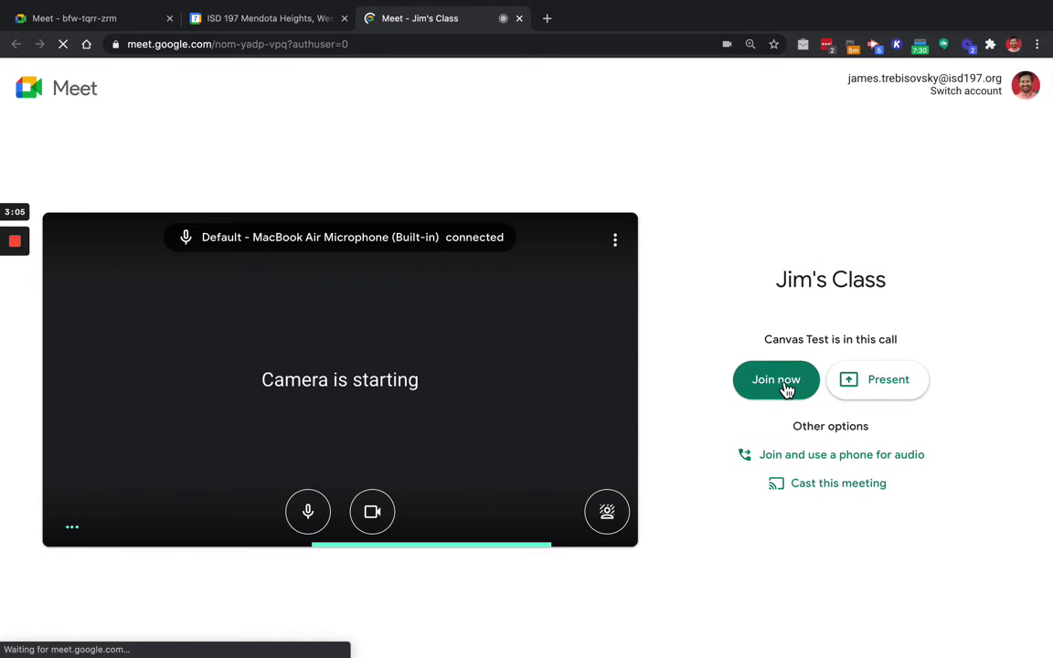
{"action": "left_click", "coordinate": [312, 517]}
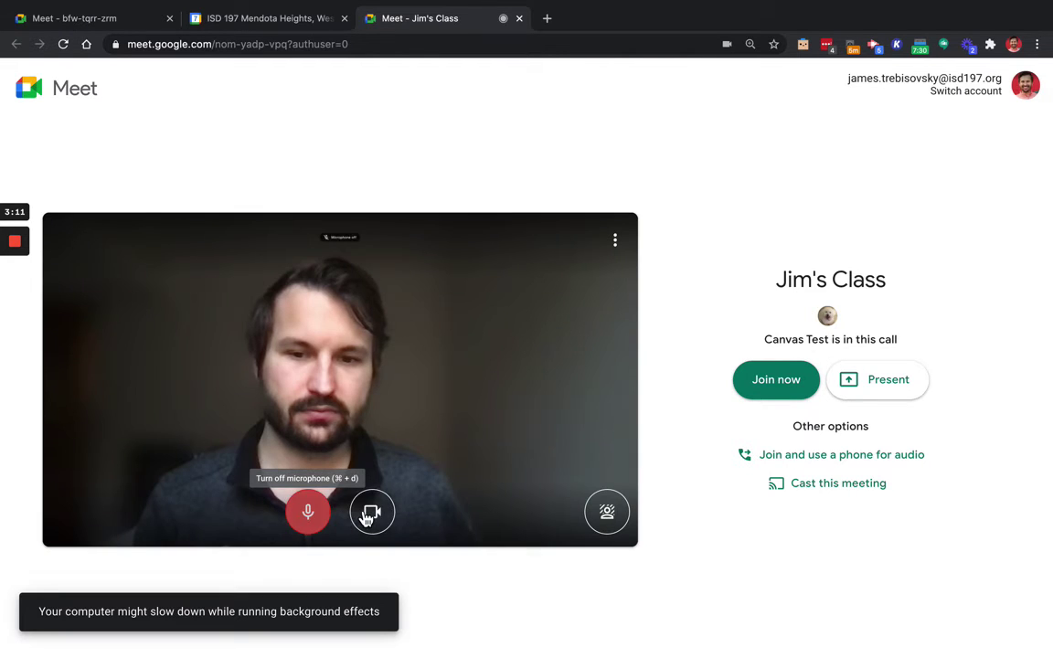
{"action": "left_click", "coordinate": [369, 515]}
{"action": "left_click", "coordinate": [783, 380]}
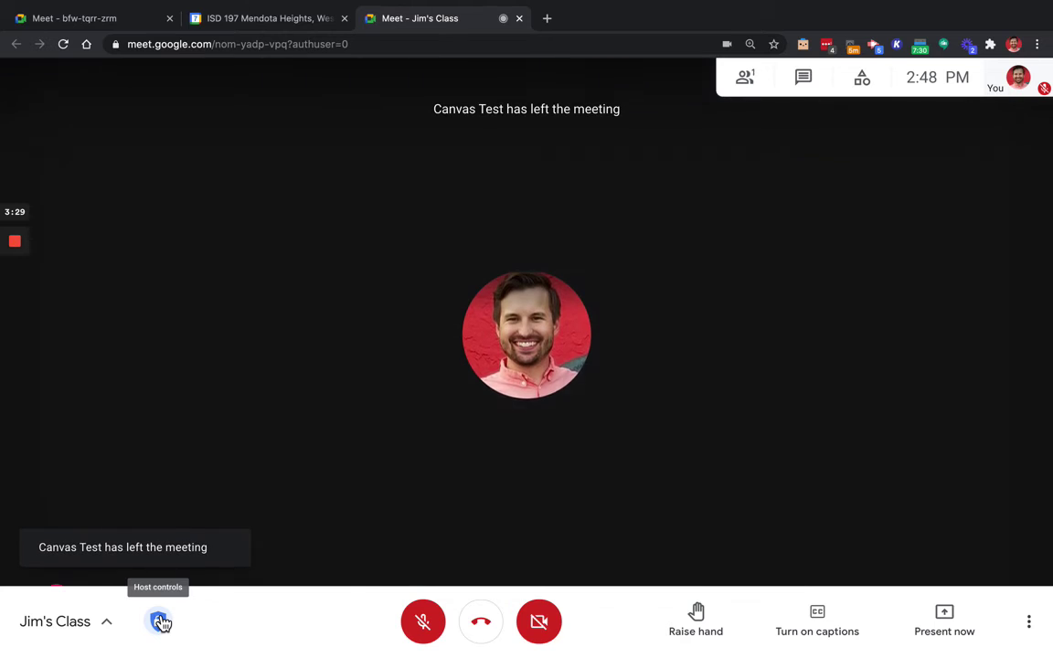
- Turn off Quick access for the class meeting in the host controls and leave the call
{"action": "left_click", "coordinate": [161, 625]}
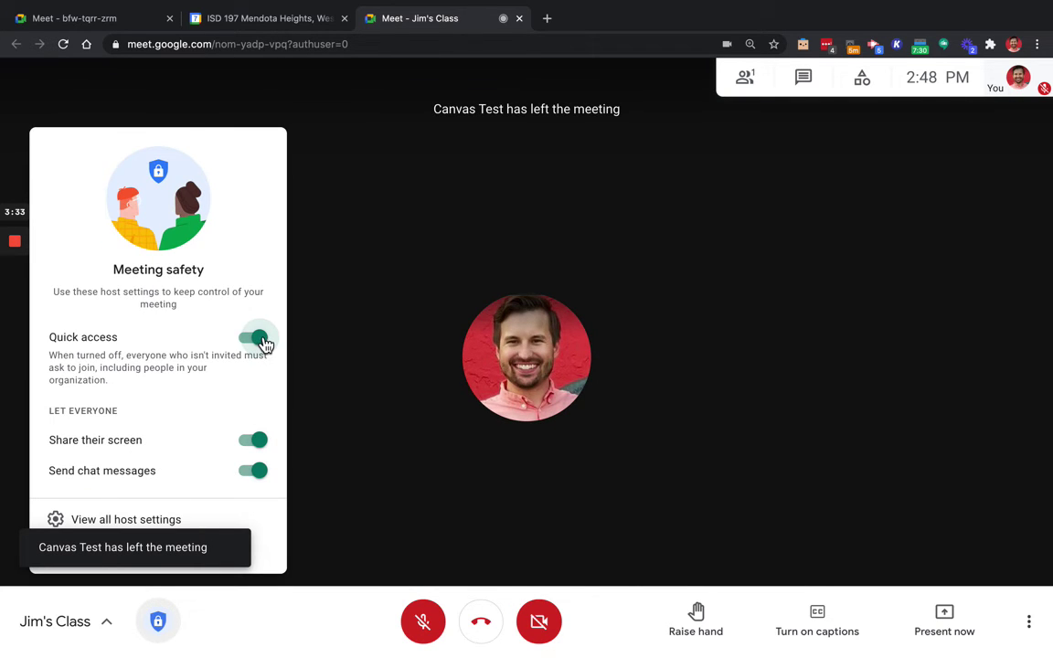
{"action": "left_click", "coordinate": [259, 339]}
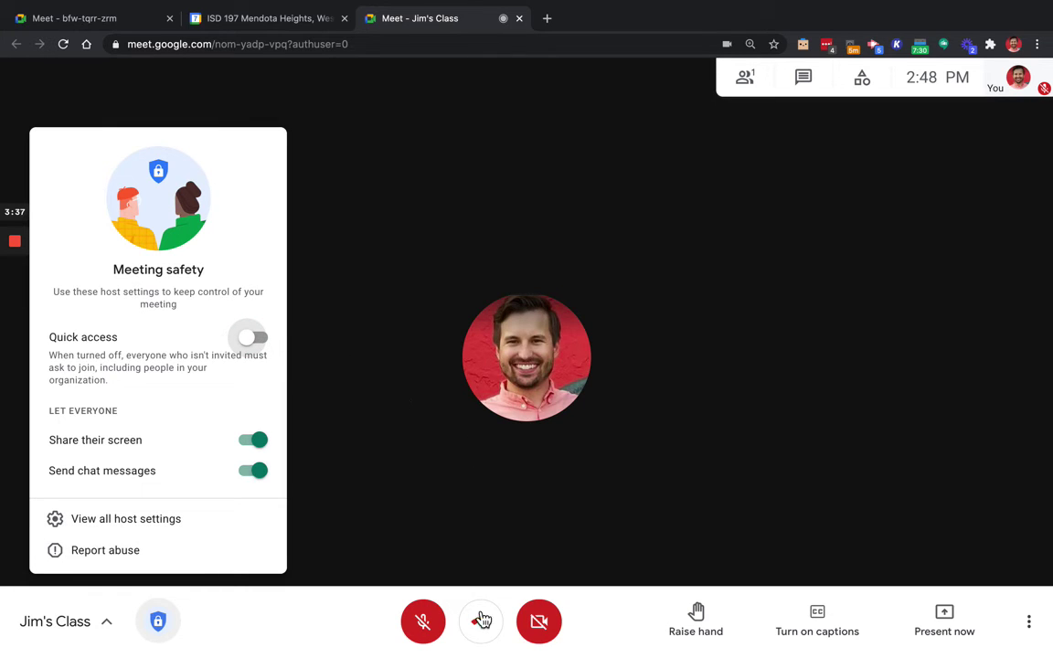
{"action": "key", "text": "Escape"}
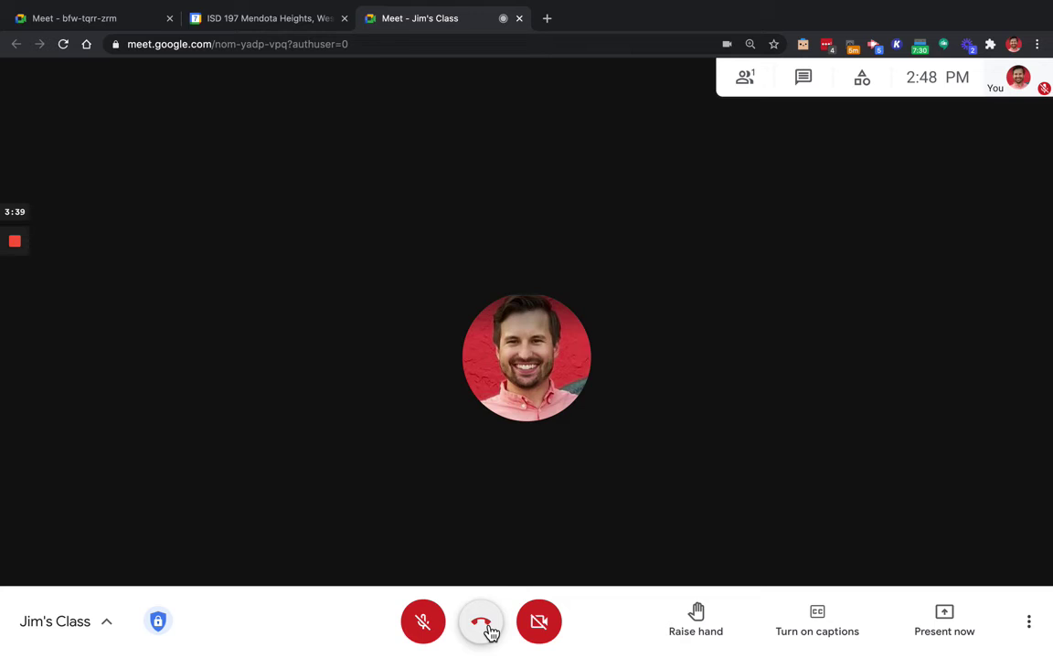
{"action": "left_click", "coordinate": [487, 630]}
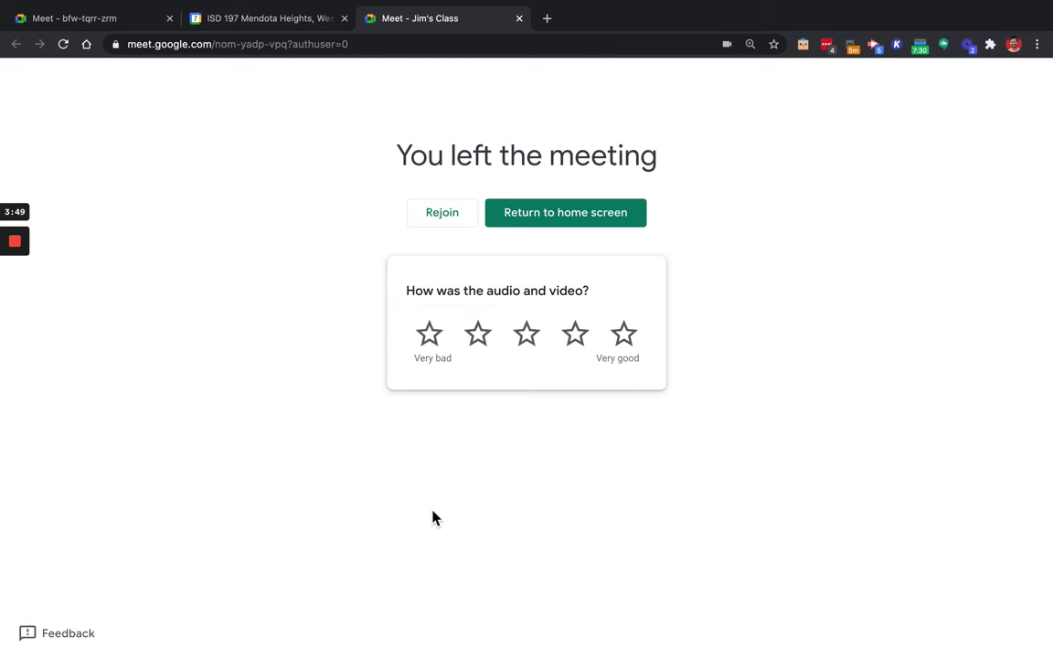
- Check the class meeting on the mirrored iPad in QuickTime Player, and review the 2:30 PM class event in Google Calendar in Chrome
{"action": "key", "text": "ctrl+Left"}
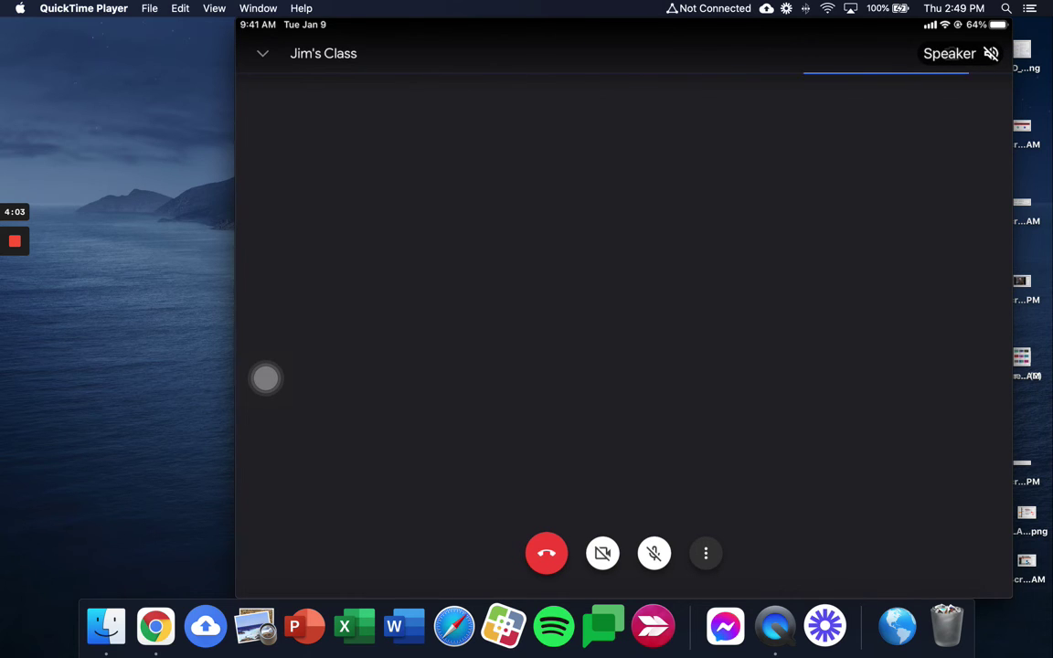
{"action": "mouse_move", "coordinate": [498, 436]}
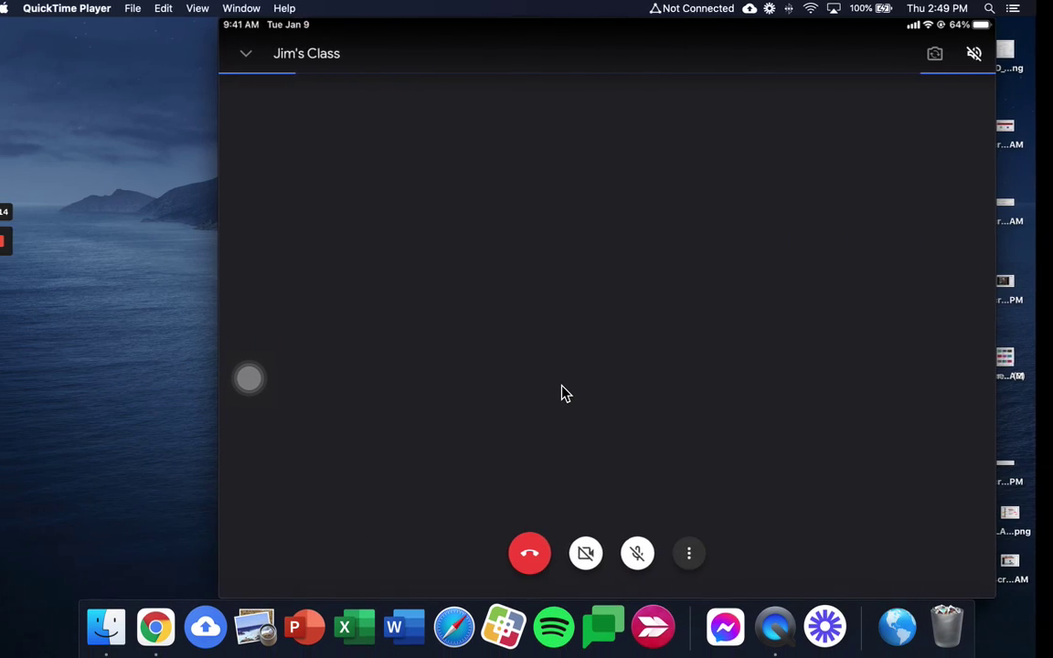
{"action": "key", "text": "ctrl+Right"}
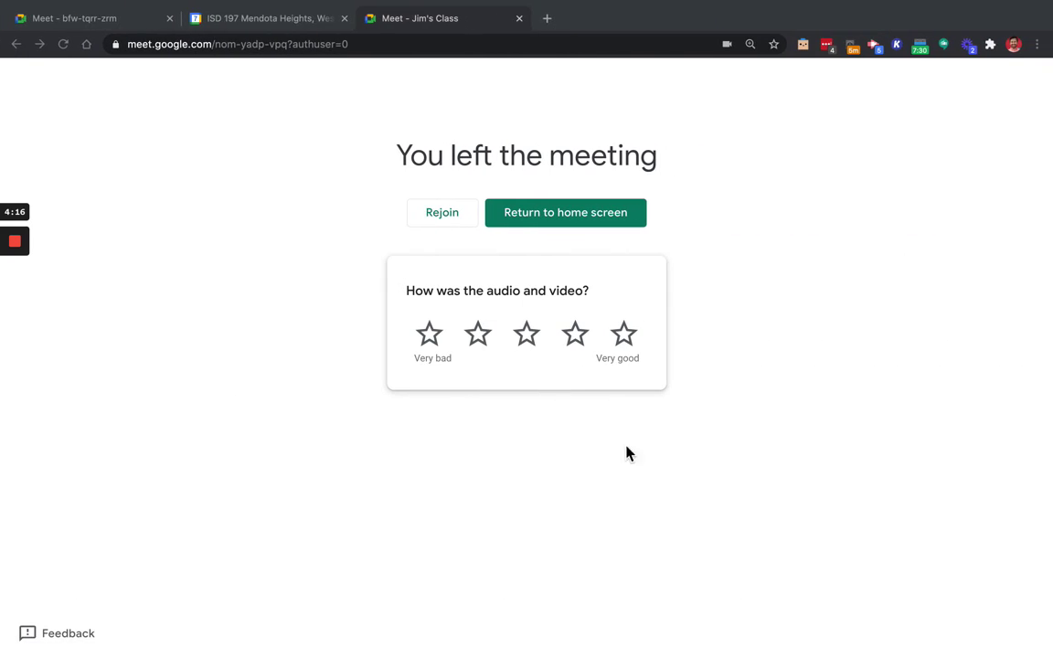
{"action": "left_click", "coordinate": [254, 20]}
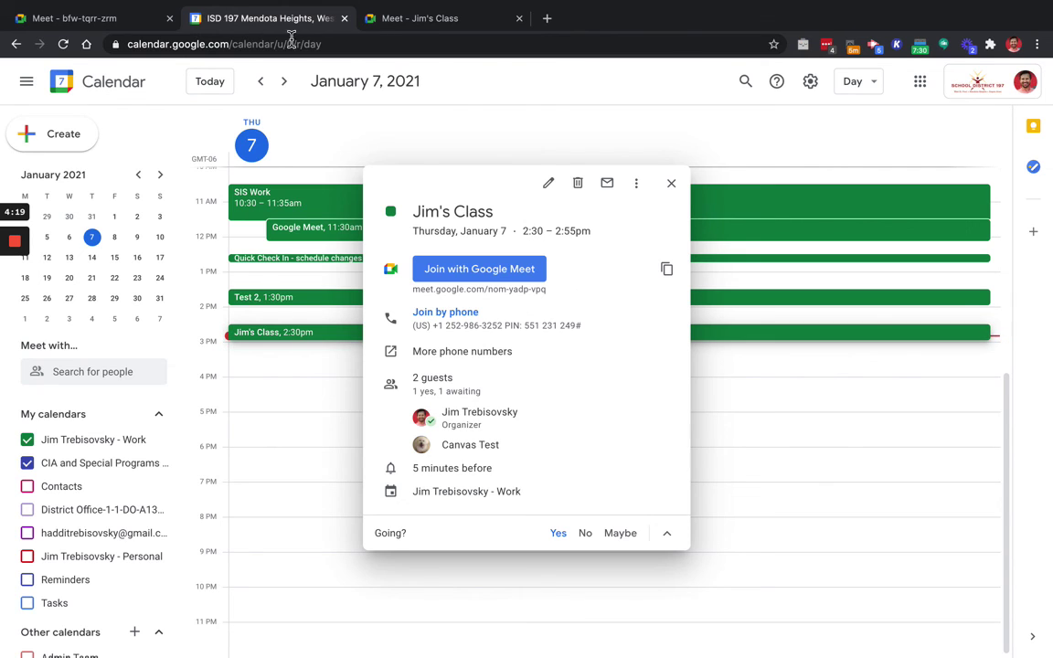
- Return from the left class meeting to the Meet home screen, and switch to the mirrored iPad in QuickTime Player to check the student's call
{"action": "left_click", "coordinate": [387, 20]}
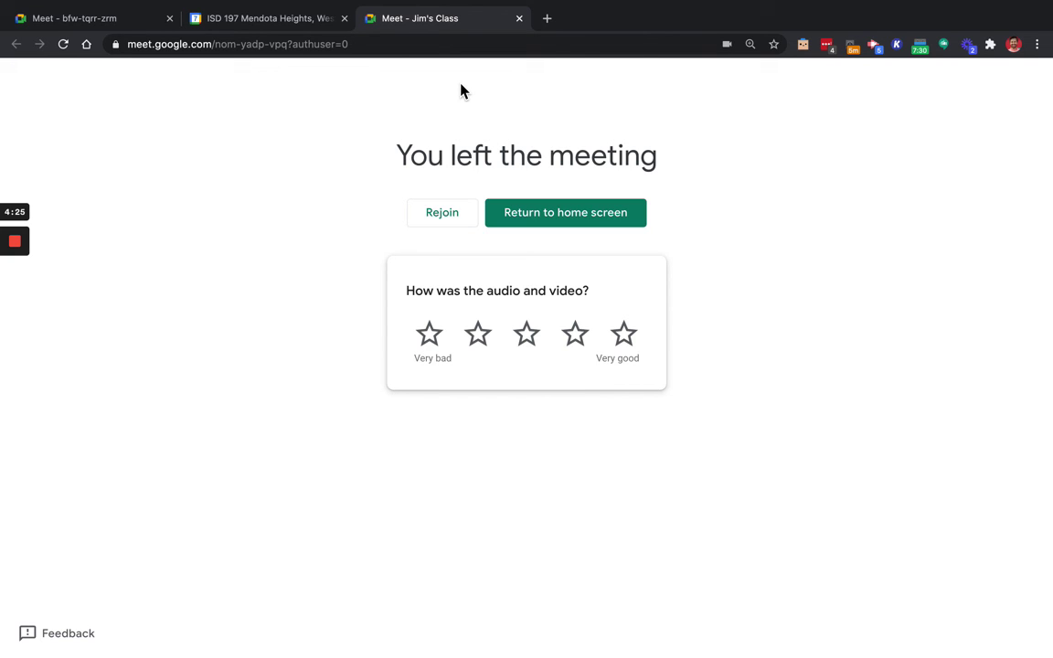
{"action": "left_click", "coordinate": [548, 225]}
{"action": "left_click", "coordinate": [534, 216]}
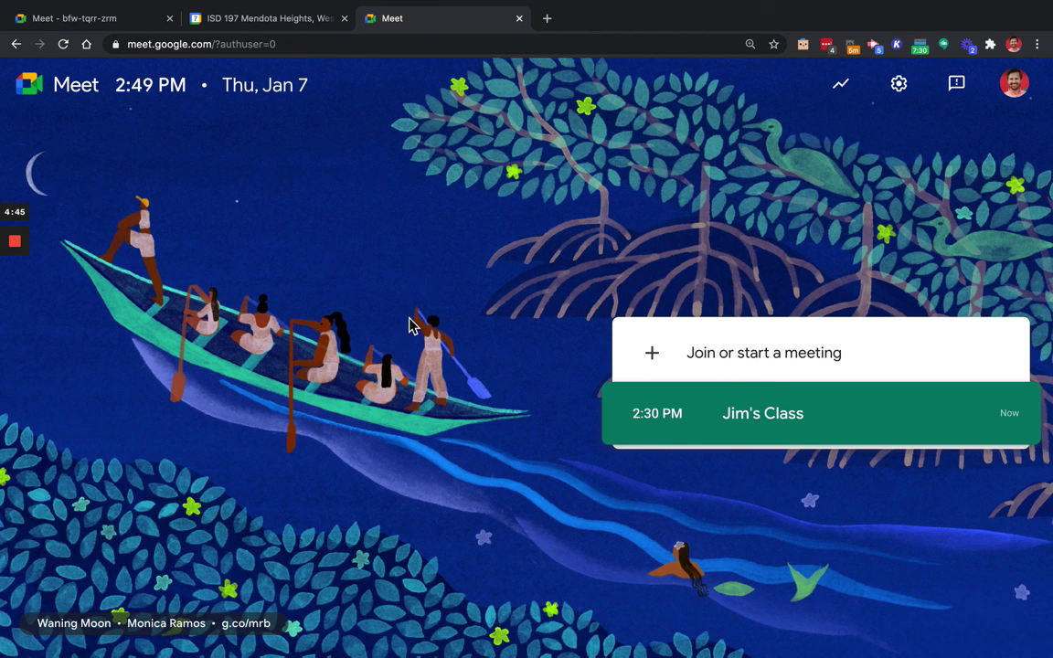
{"action": "key", "text": "ctrl+Left"}
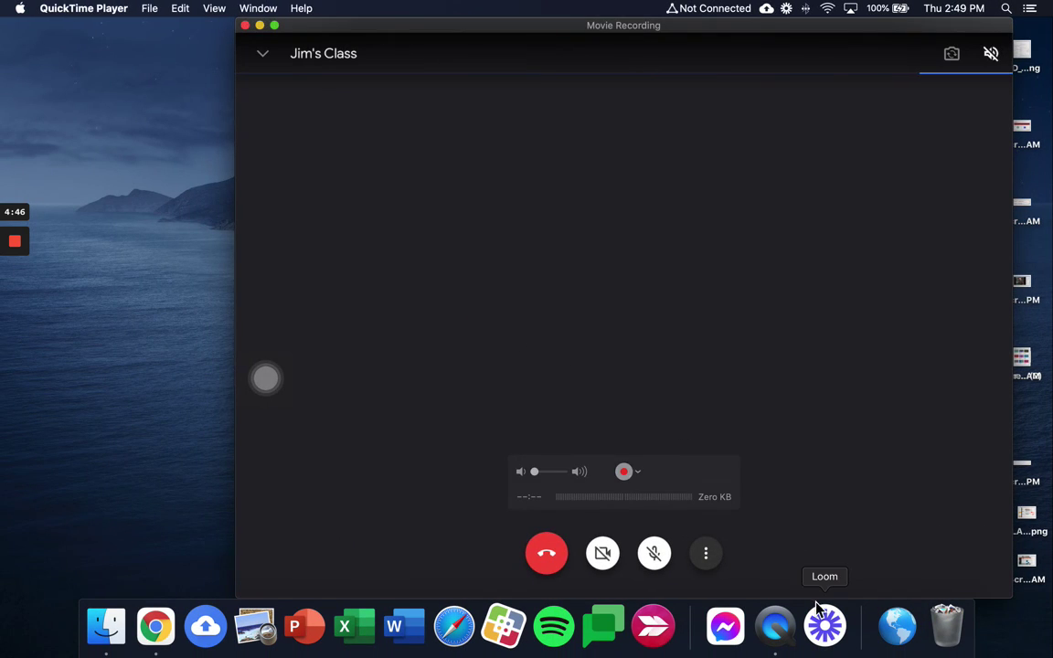